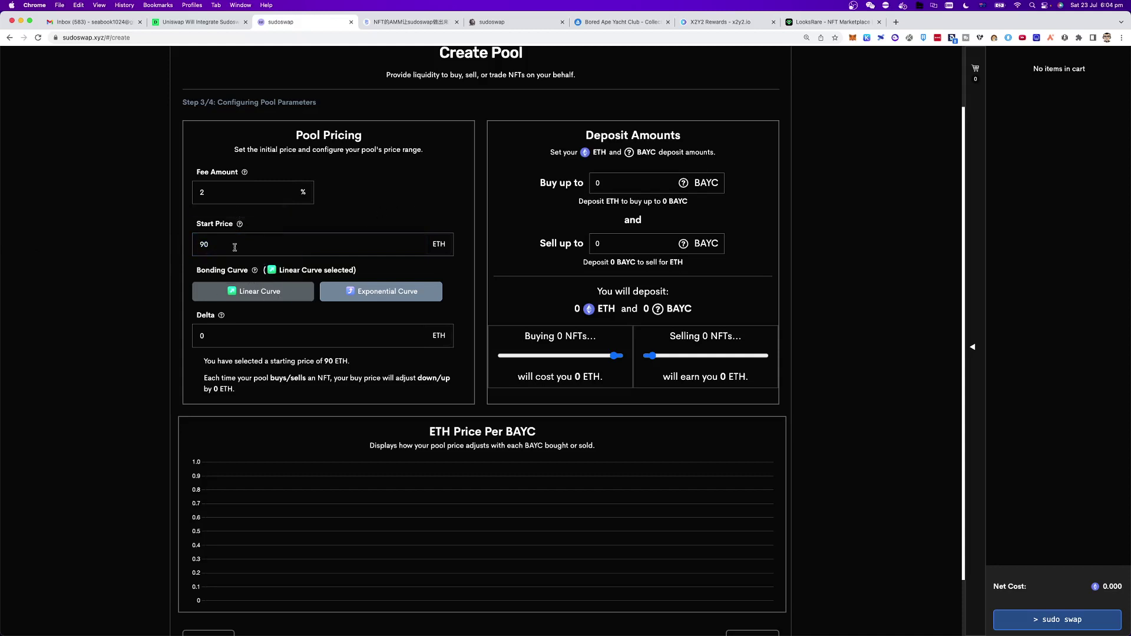
Set the linear bonding curve's delta to 5 ETH in the pool pricing.
double_click(261, 340)
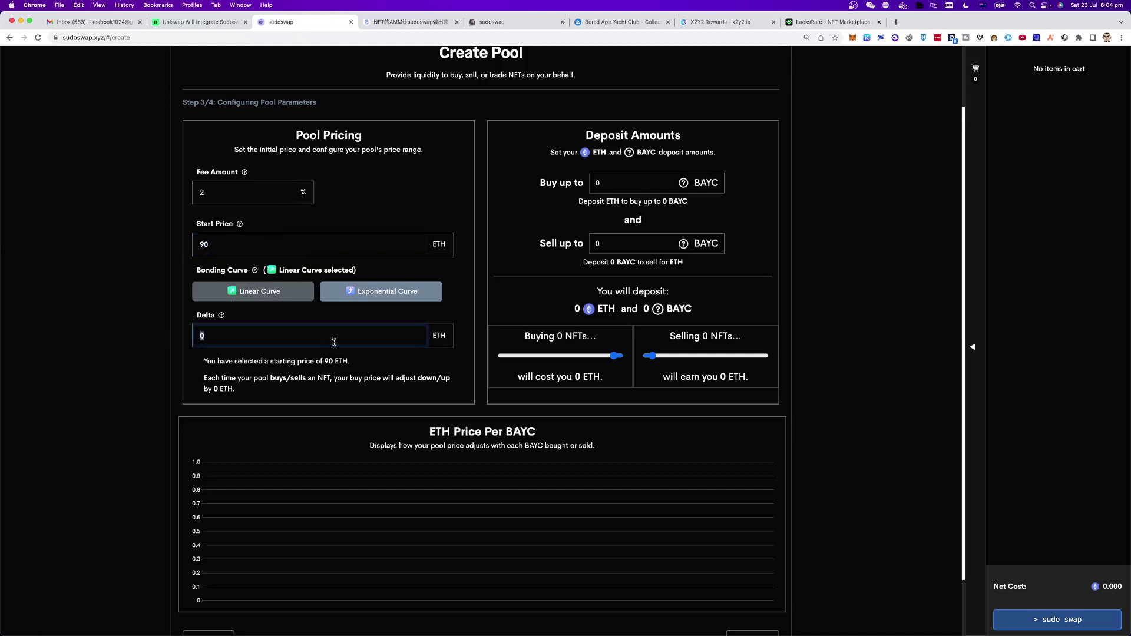
type("5")
left_click(96, 303)
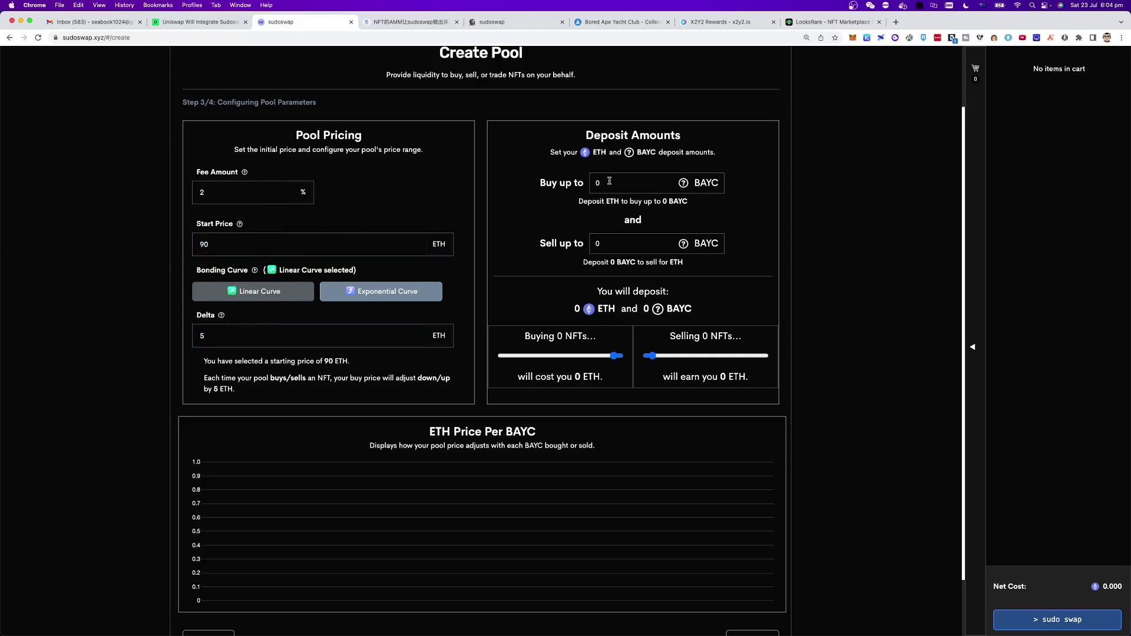
Set the pool's deposit amounts to sell up to 10 BAYC and buy up to 10 BAYC.
left_click(607, 241)
type("10")
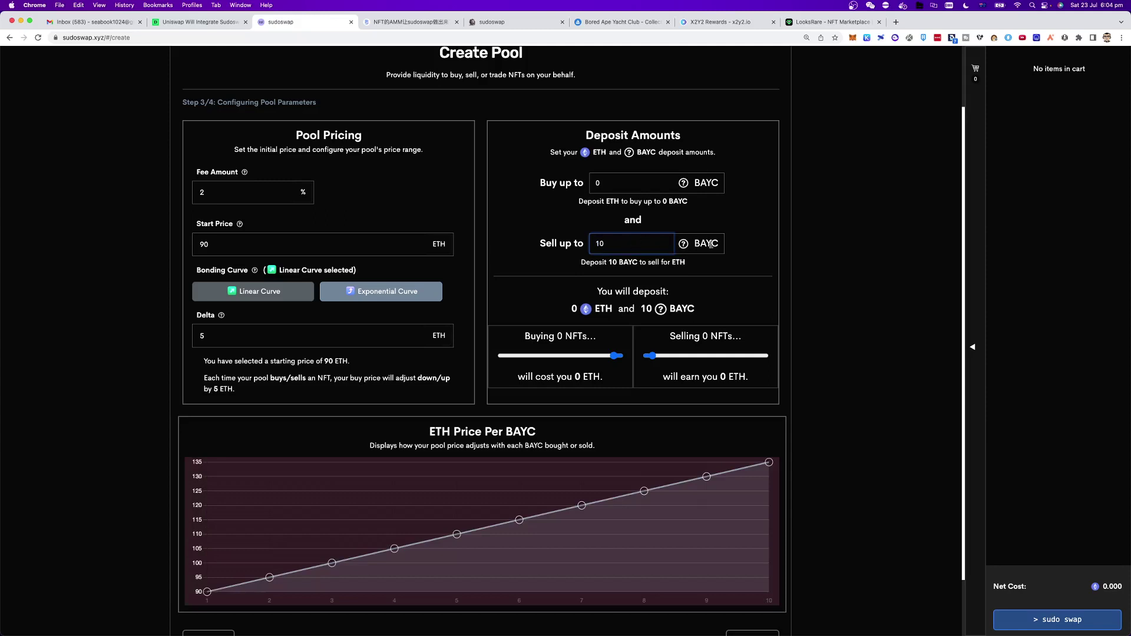
left_click(624, 184)
type("10")
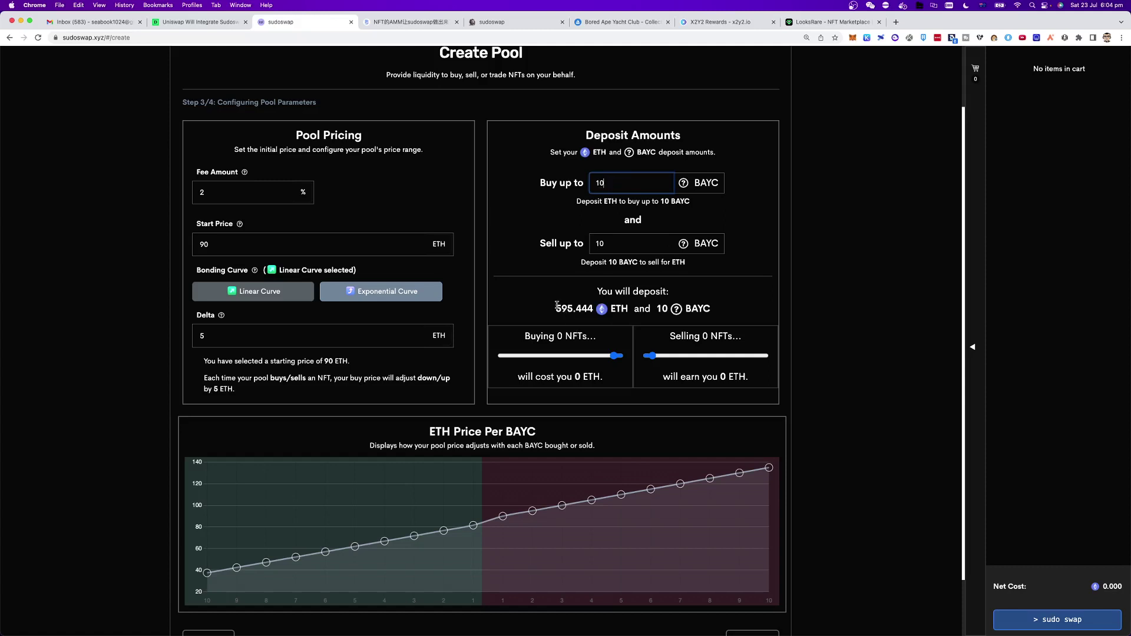
Examine the required ETH and BAYC deposit and the buy and sell price points on the linear curve's chart.
left_click_drag(557, 308, 594, 309)
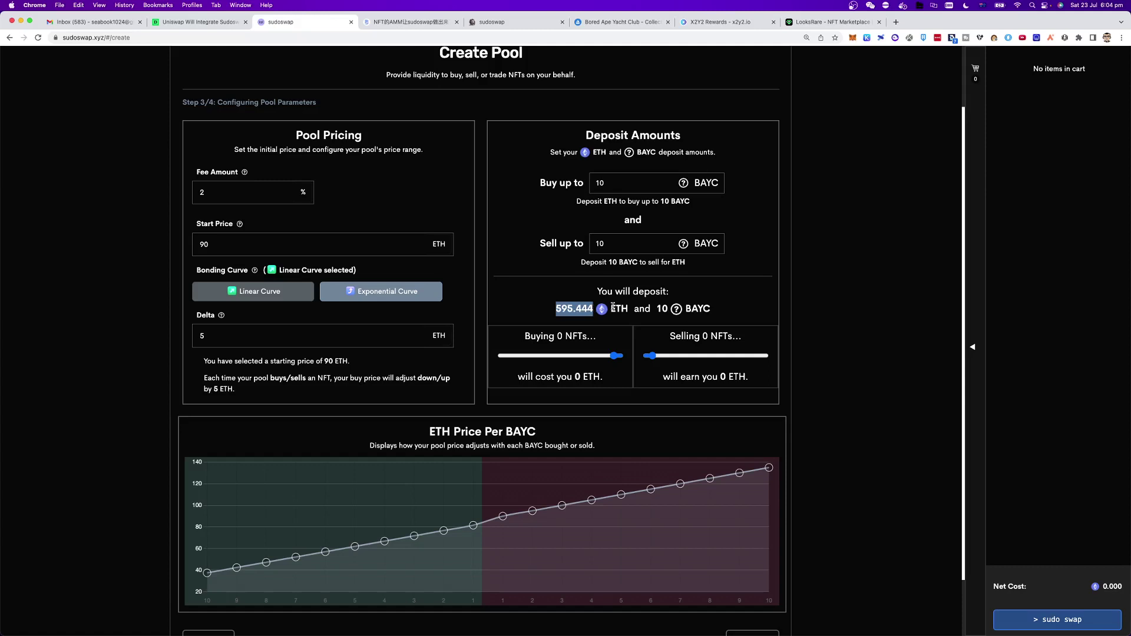
left_click_drag(657, 309, 741, 308)
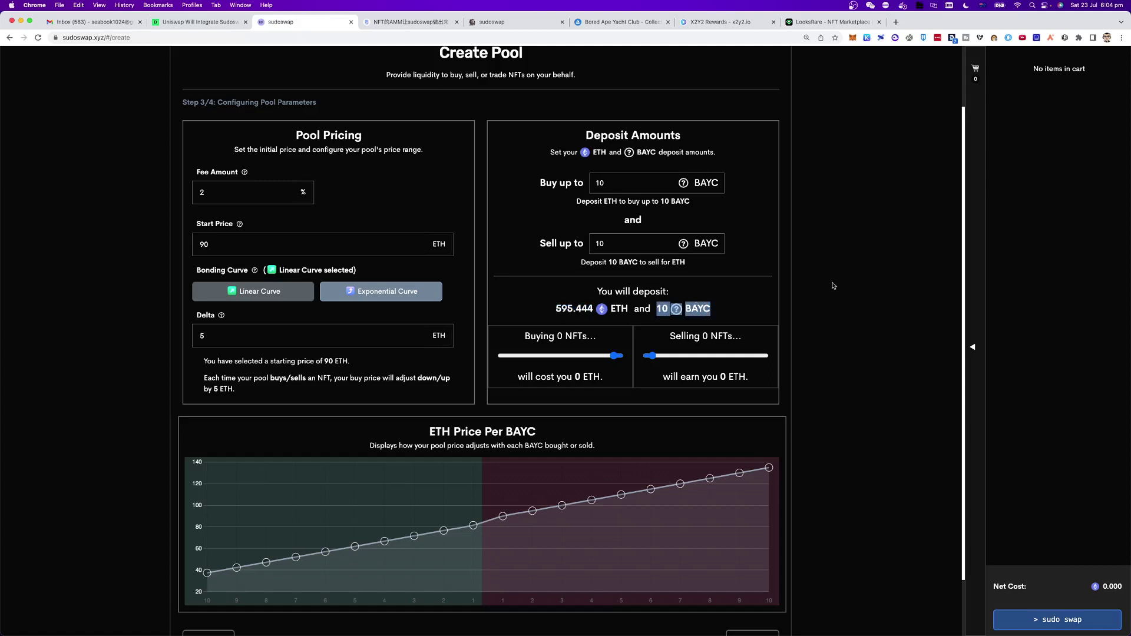
scroll(833, 286, "down", 1)
scroll(833, 285, "down", 3)
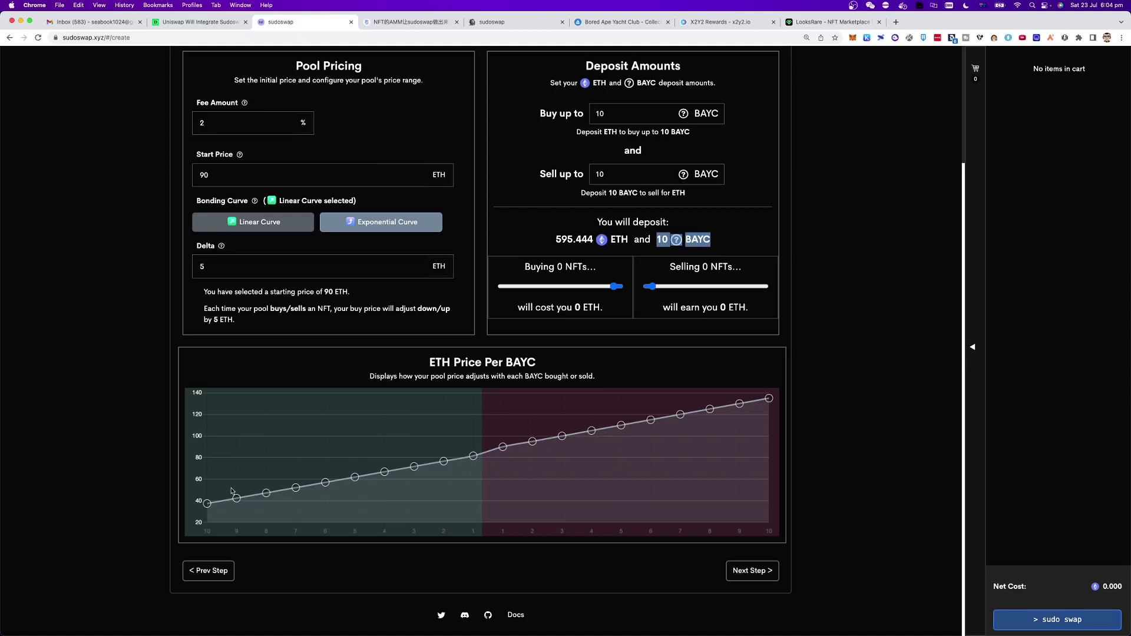
left_click(407, 468)
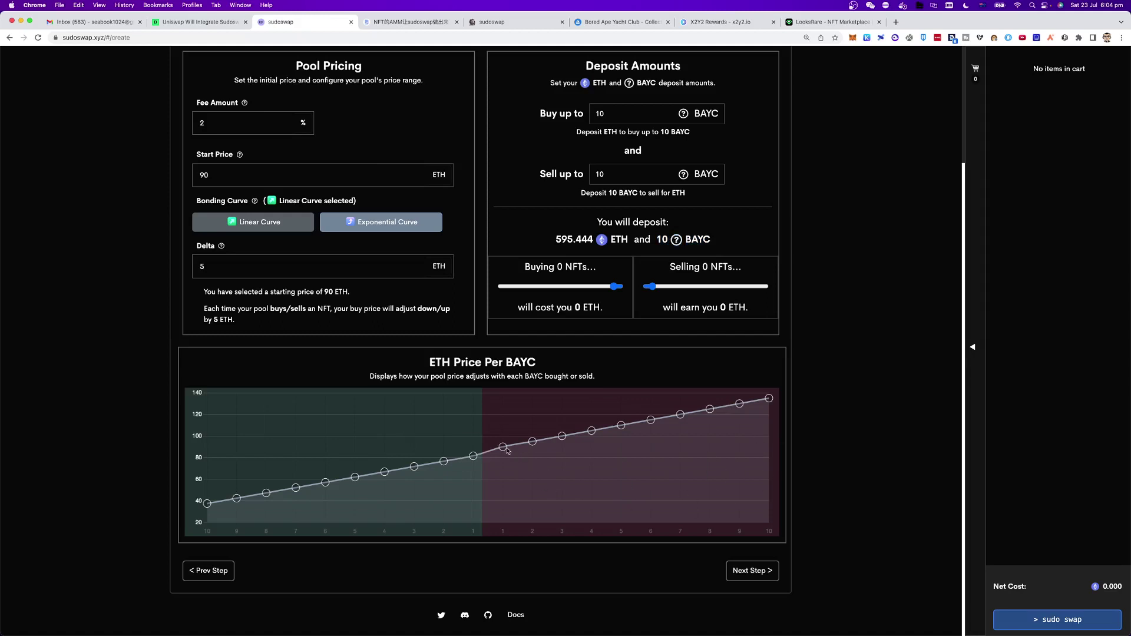
mouse_move(503, 449)
mouse_move(769, 400)
mouse_move(240, 502)
Switch the pool's bonding curve to Exponential Curve and inspect its percentage delta.
left_click(365, 223)
double_click(225, 261)
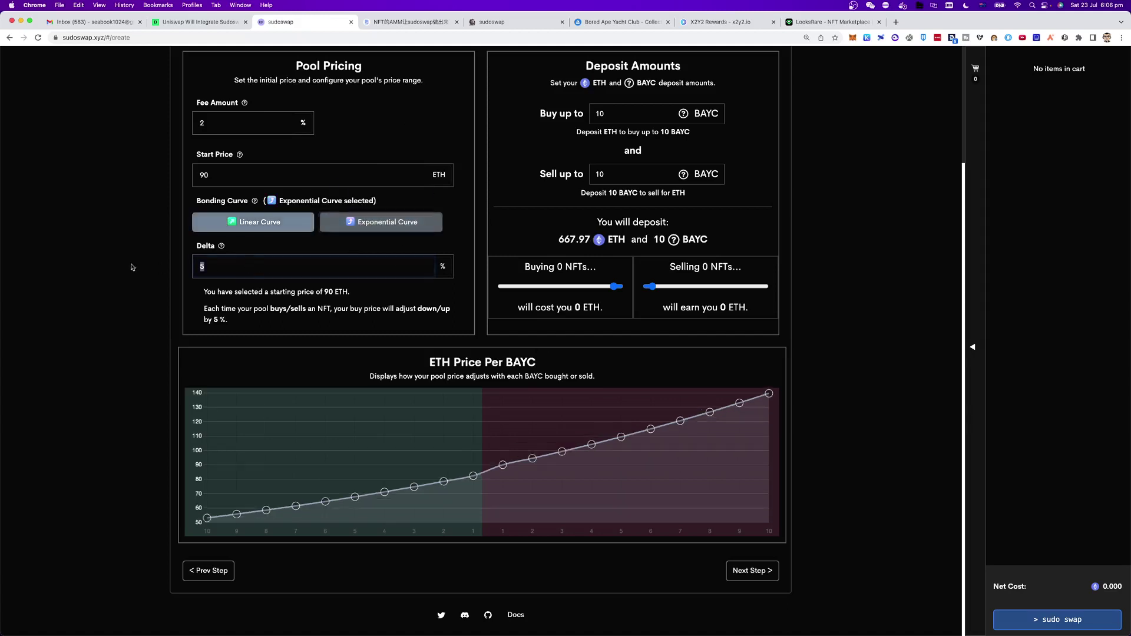
left_click(245, 266)
Examine the exponential curve's buy and sell price points and the deposit it requires.
mouse_move(507, 467)
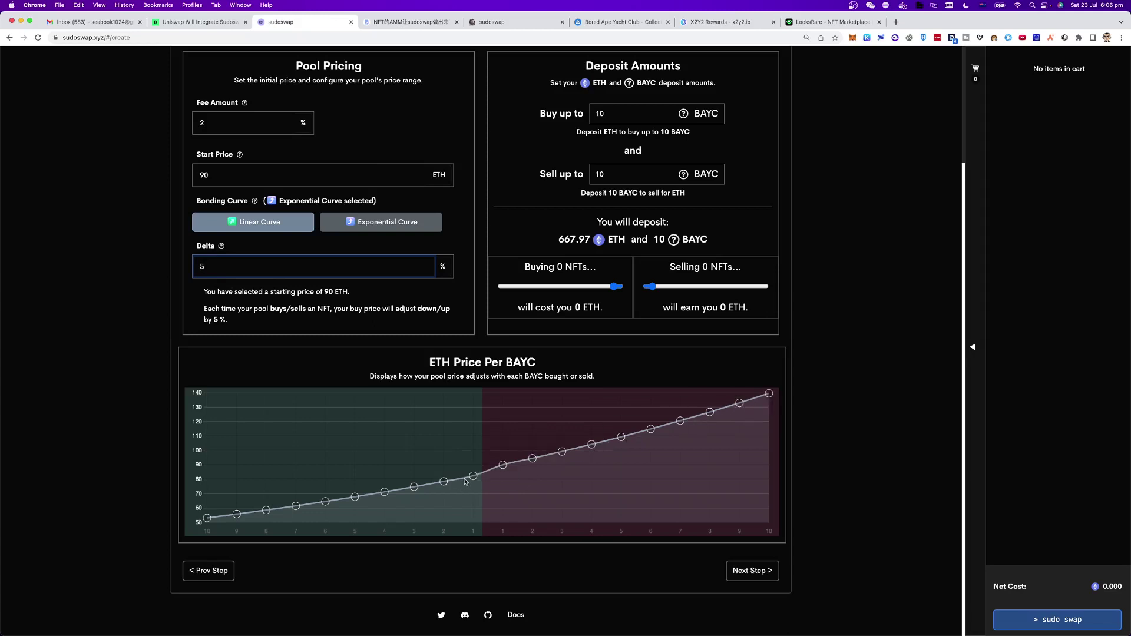
mouse_move(207, 519)
scroll(479, 289, "up", 1)
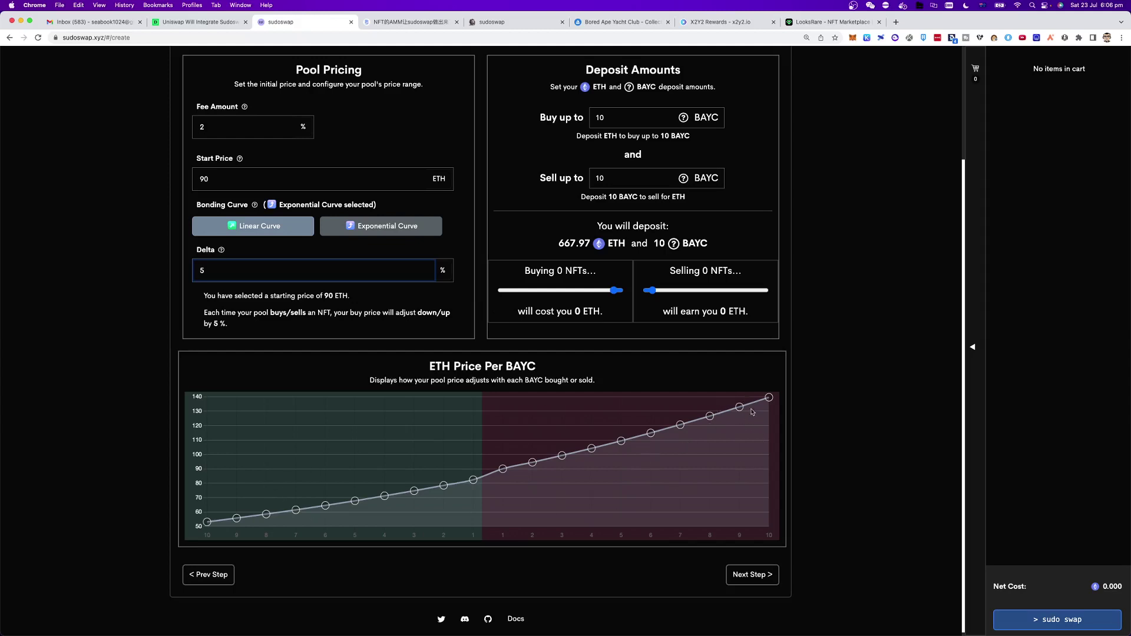
mouse_move(770, 403)
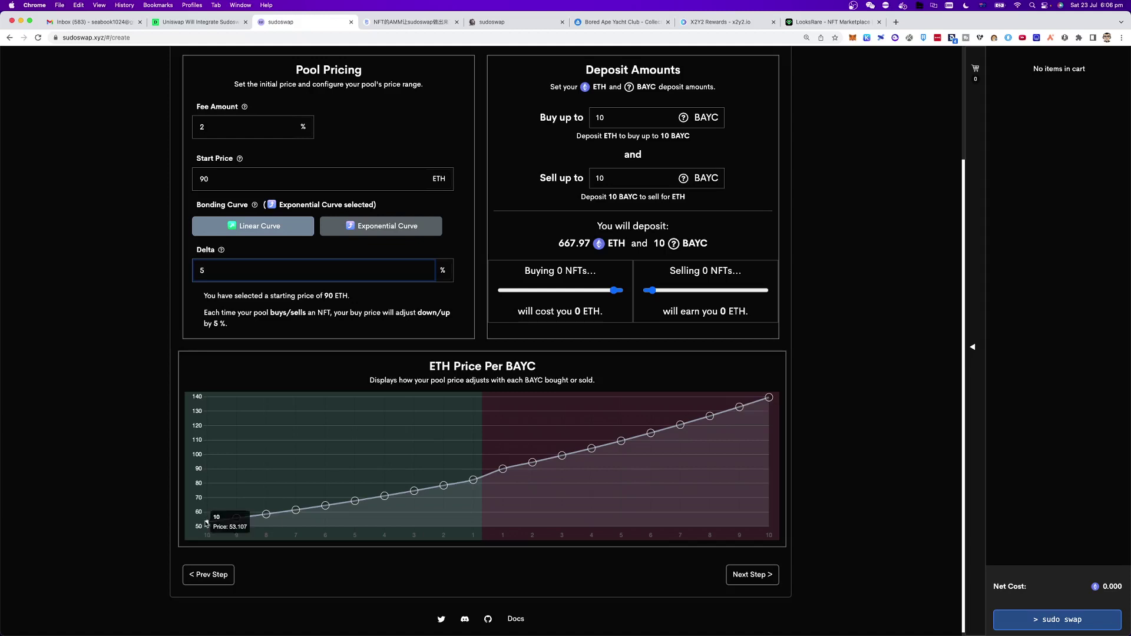
double_click(571, 243)
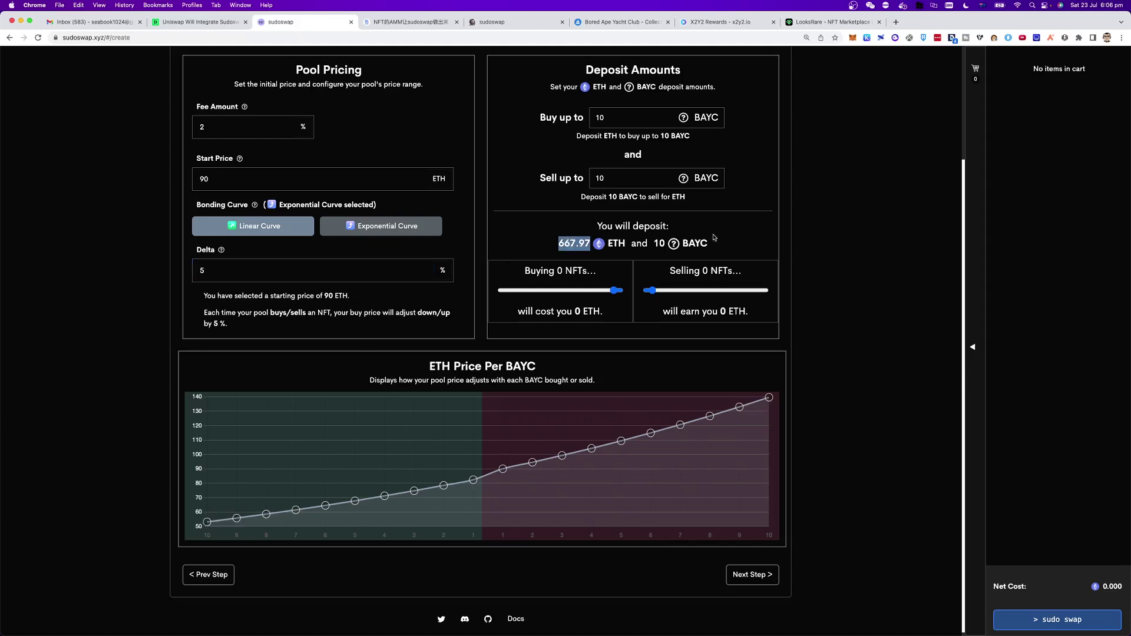
left_click(658, 242)
left_click_drag(742, 245, 530, 244)
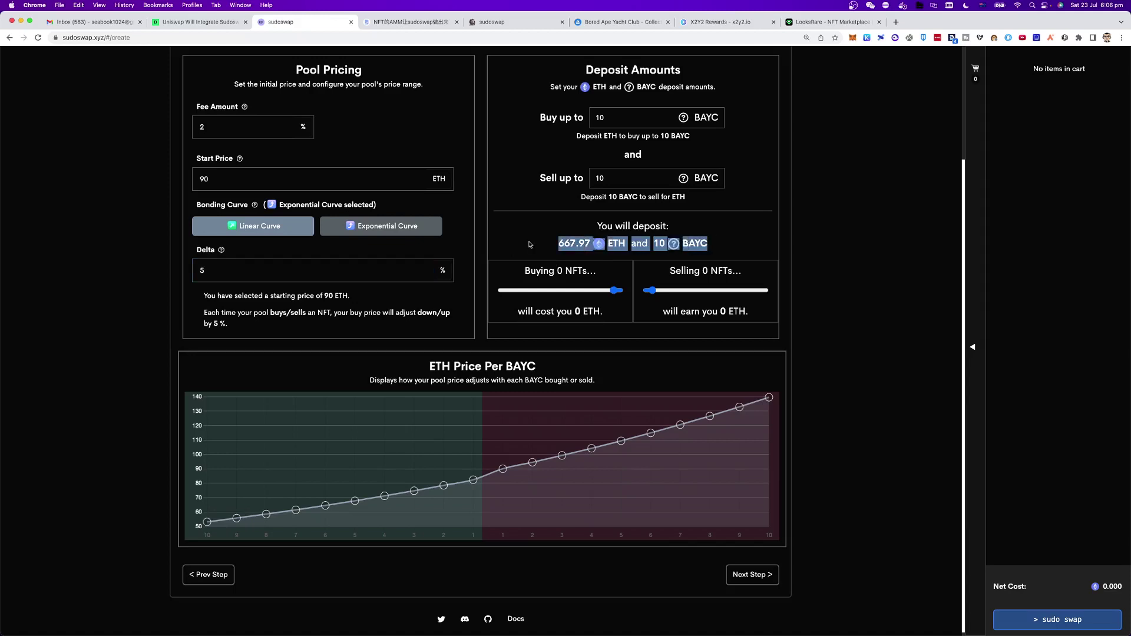
double_click(586, 242)
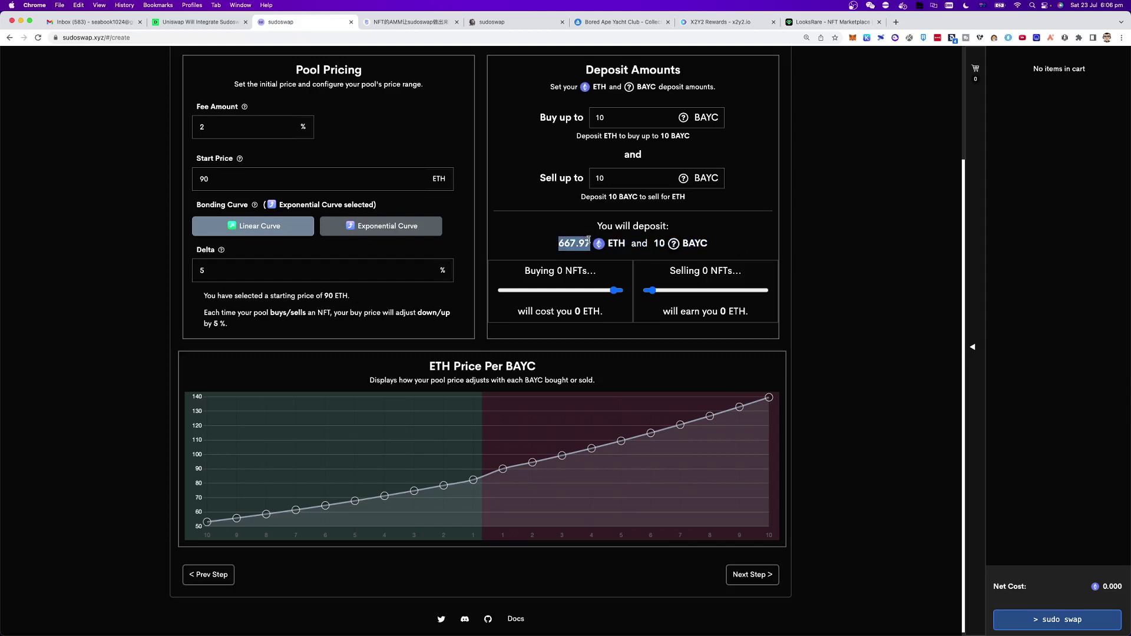
View the Bored Ape Yacht Club collection page on OpenSea for comparison, and return to the sudoswap pool setup.
left_click(257, 128)
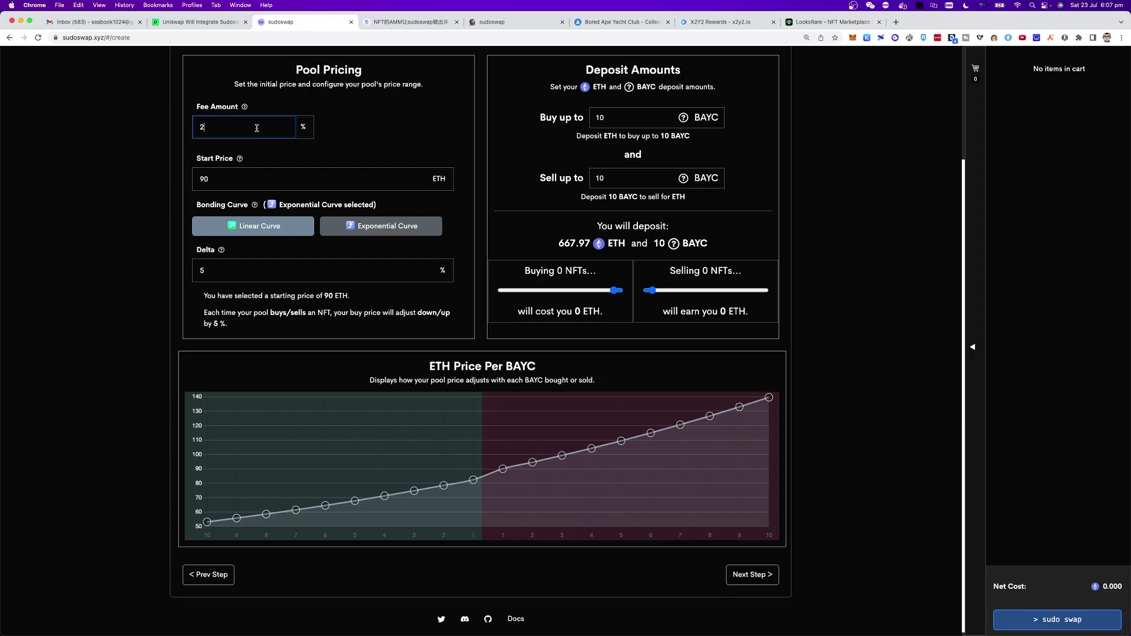
left_click(625, 22)
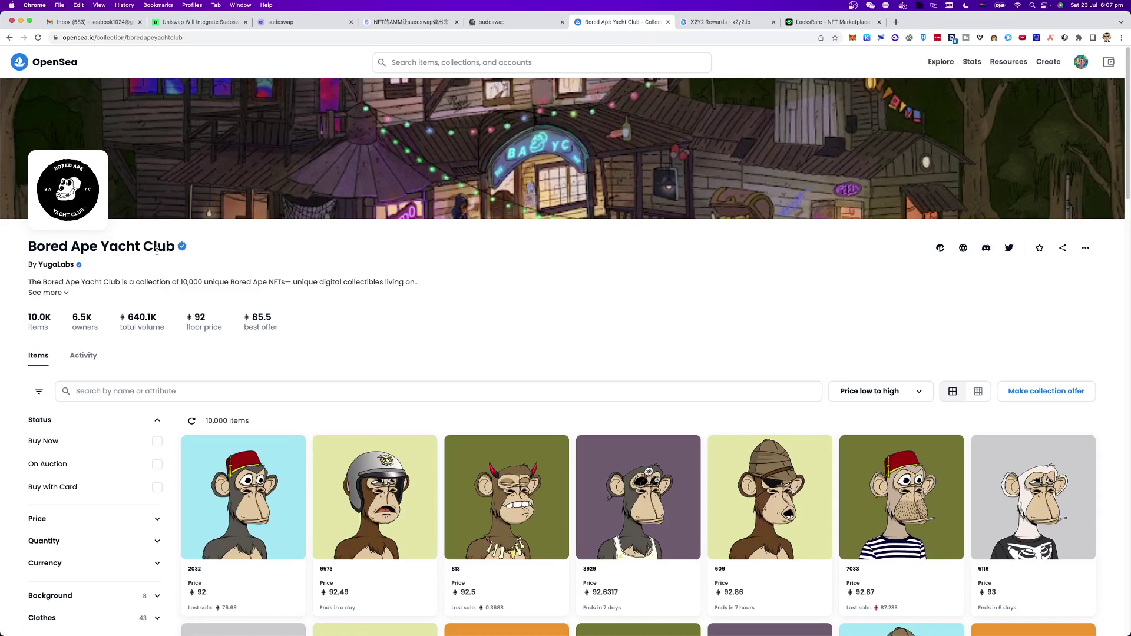
left_click(312, 23)
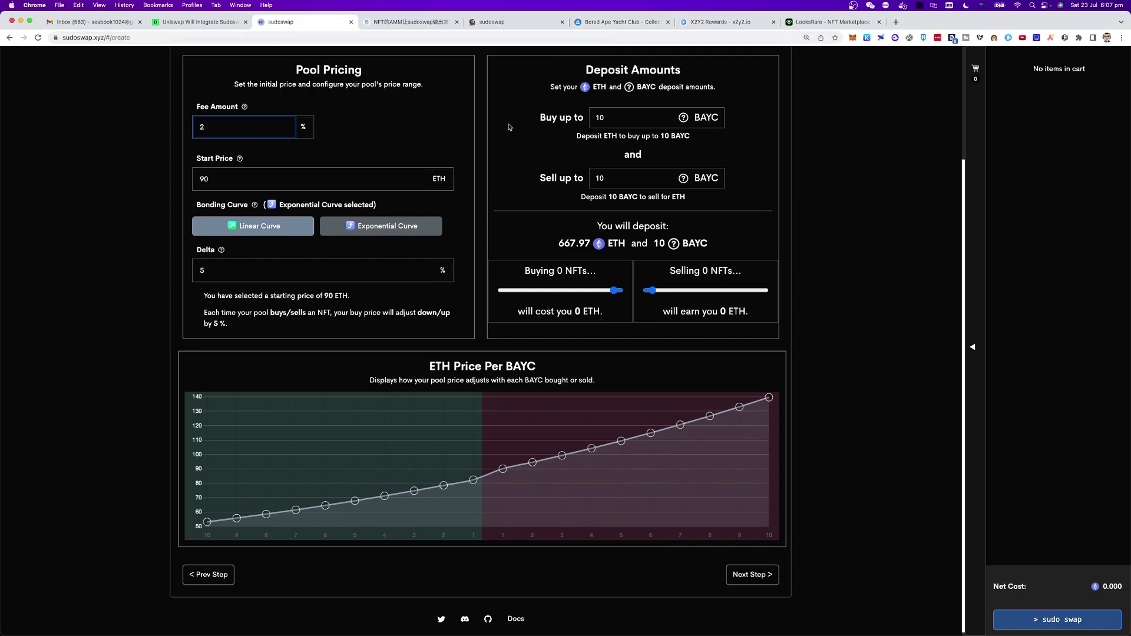
Set the pool's fee amount to 3%.
left_click(447, 137)
double_click(235, 127)
type("3")
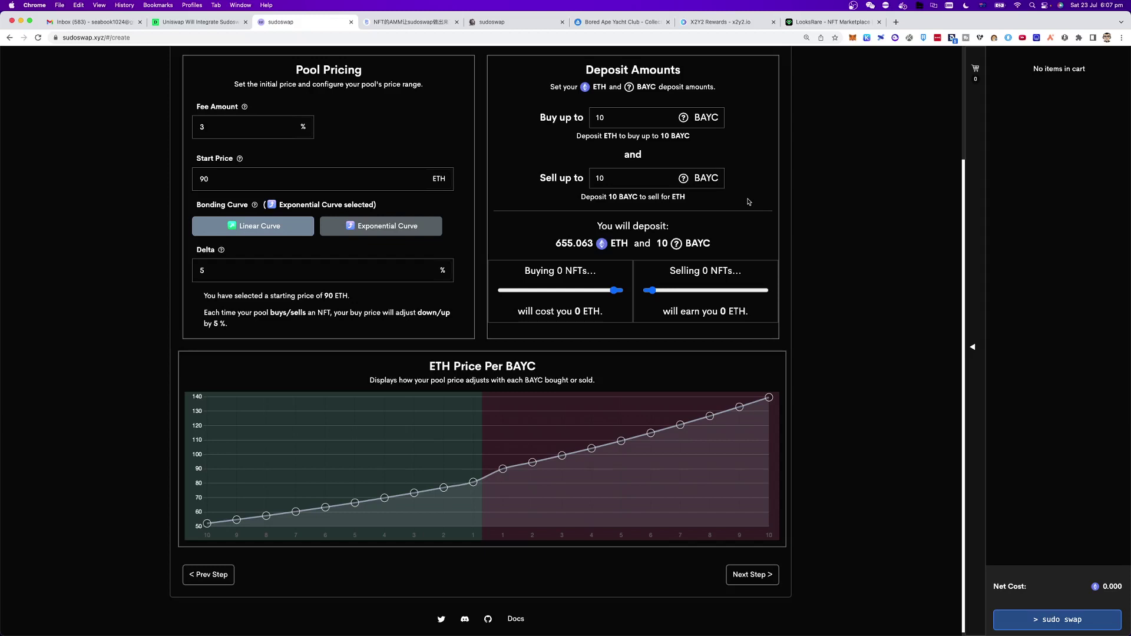
View the X2Y2 Rewards page, and return to sudoswap to review the configured pool parameters.
left_click(718, 23)
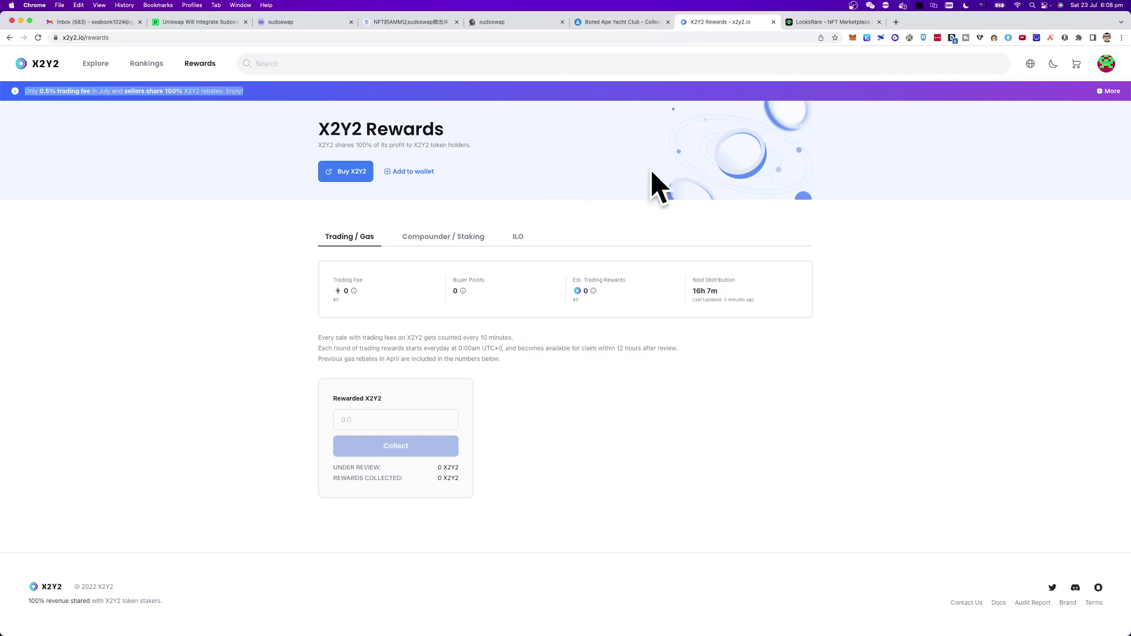
left_click(506, 22)
left_click(410, 22)
left_click(281, 22)
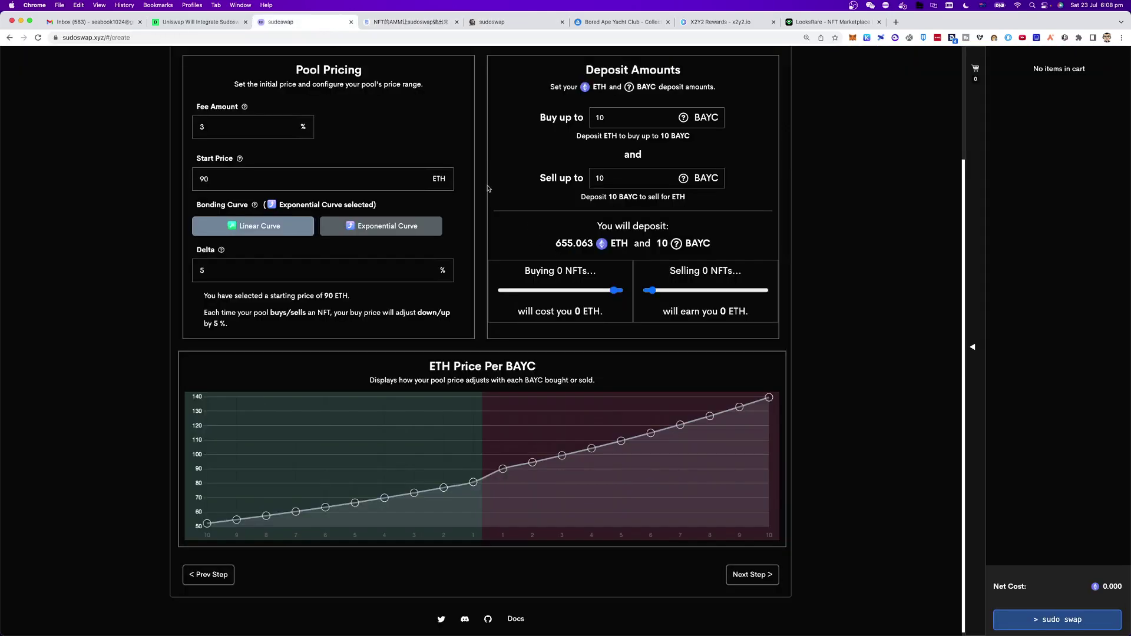
scroll(488, 189, "up", 5)
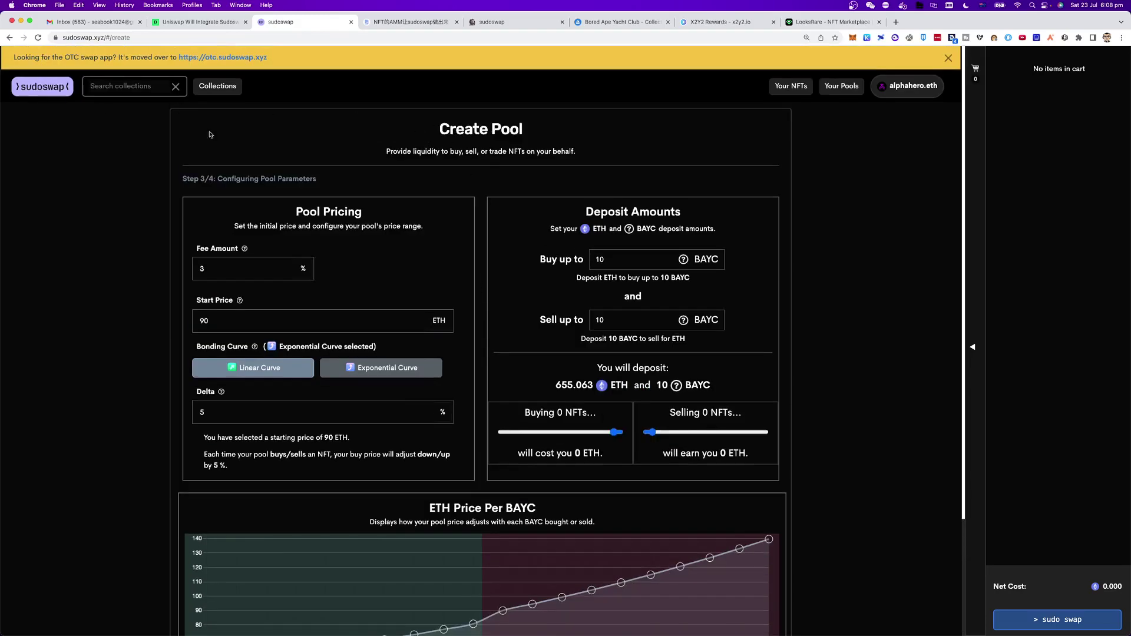
scroll(394, 234, "down", 3)
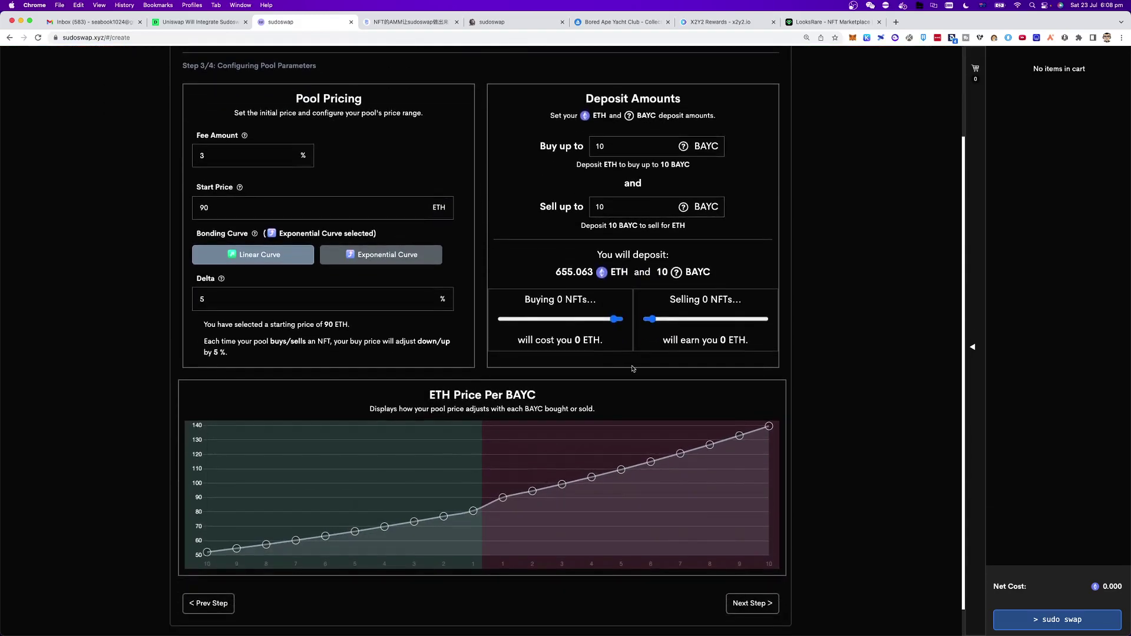